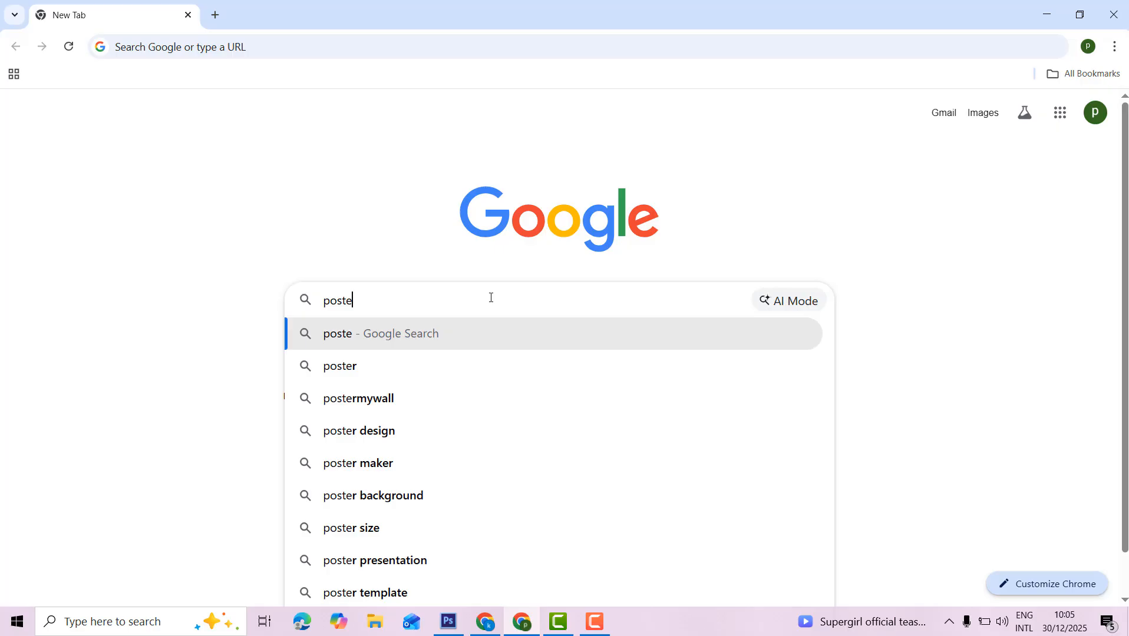
Search Google for 'postgresql' by picking the matching autocomplete suggestion.
text(s)
text(ql)
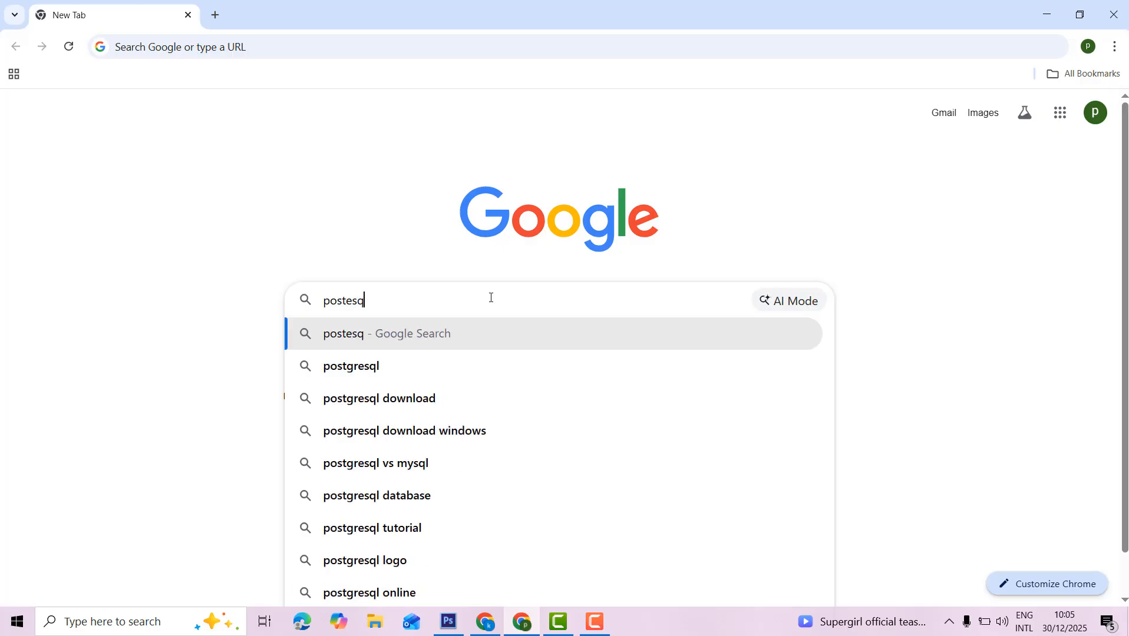
click(367, 375)
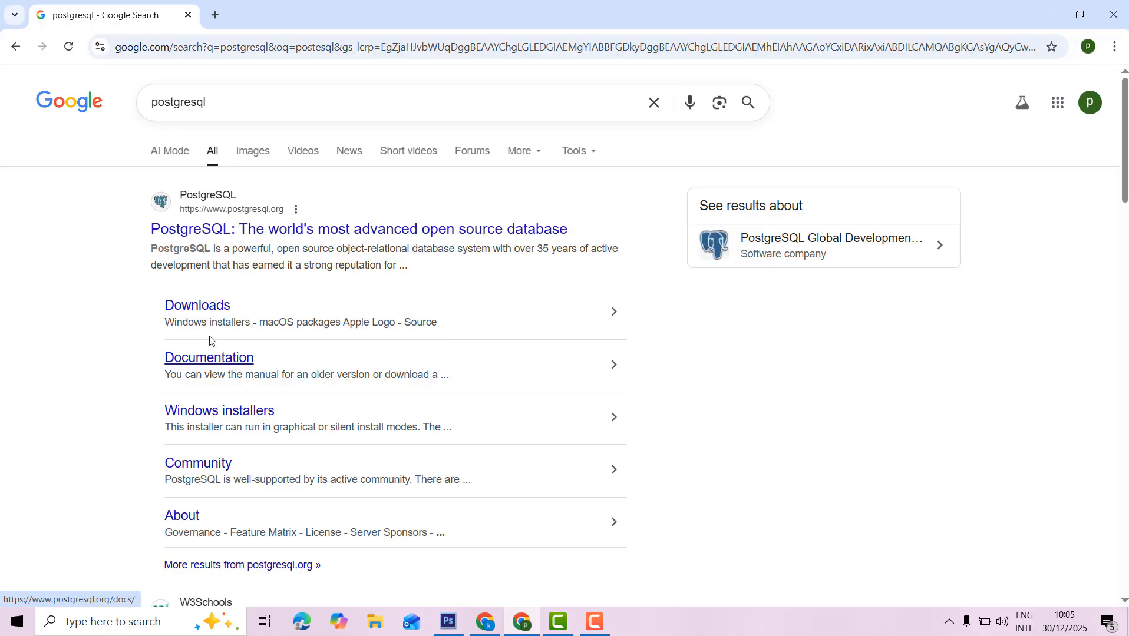
Open the PostgreSQL Downloads page from the results and go to its Windows installers page.
click(213, 315)
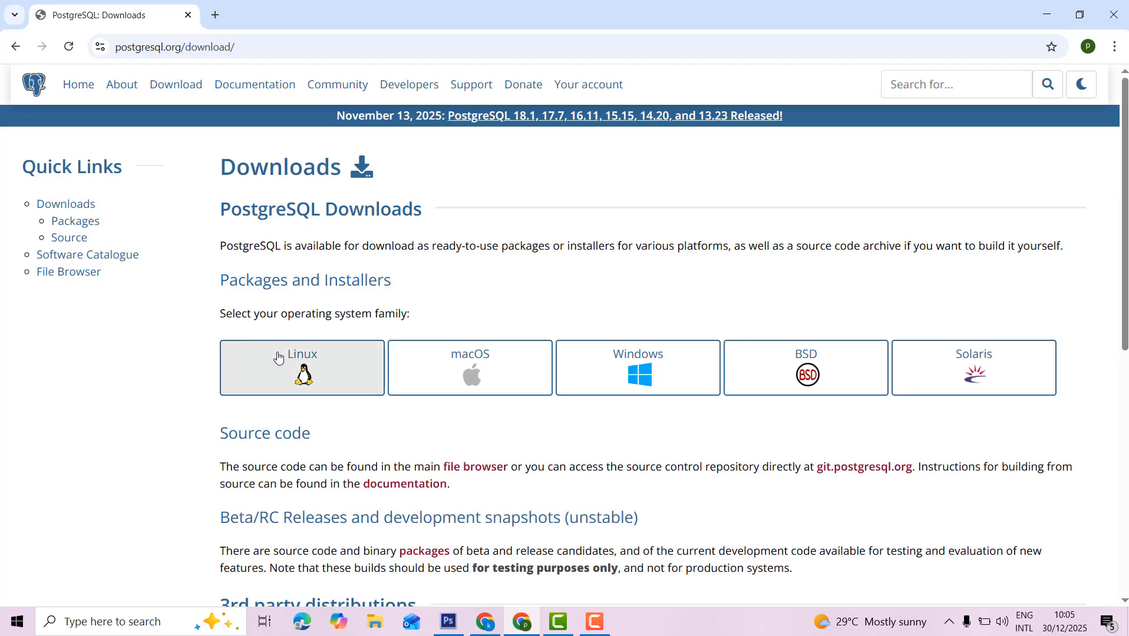
scroll(1095, 365, down, 1)
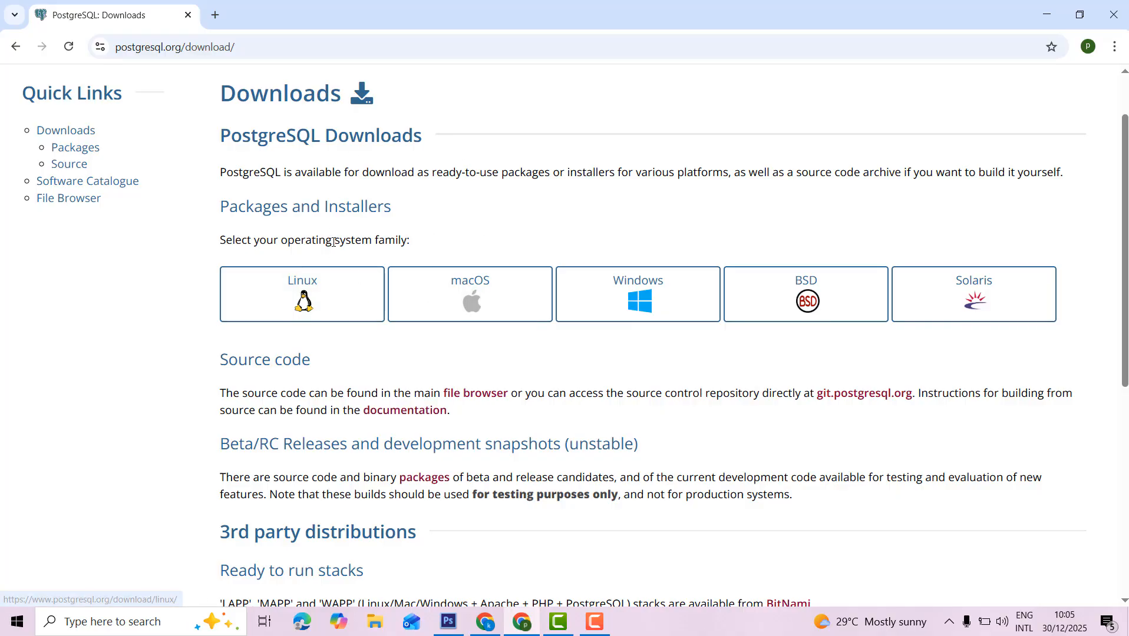
click(628, 290)
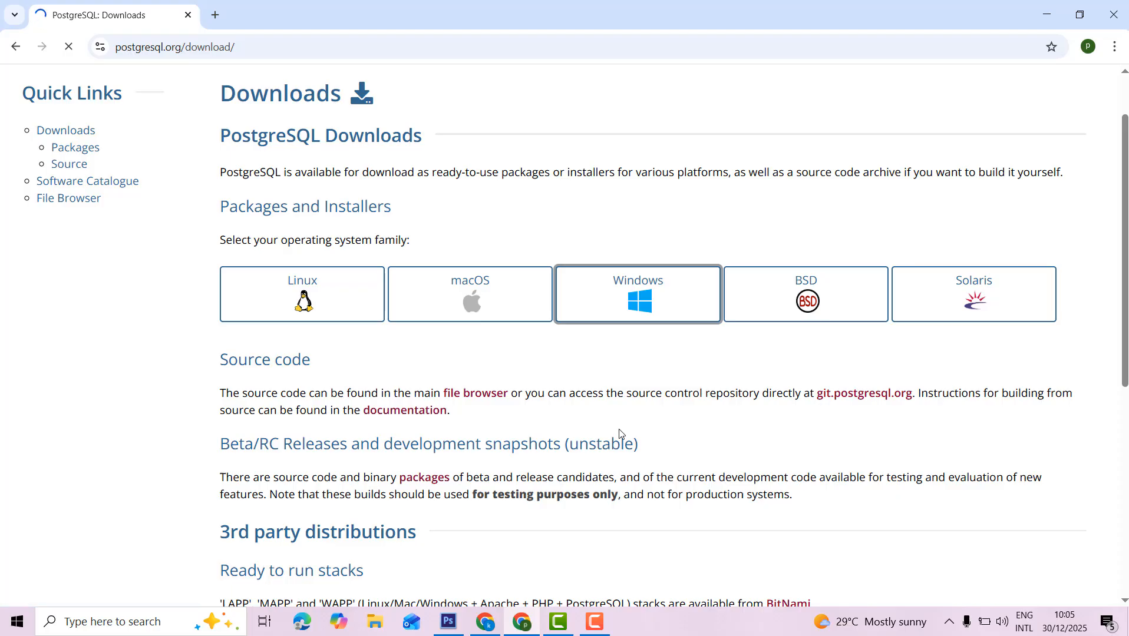
scroll(584, 386, down, 5)
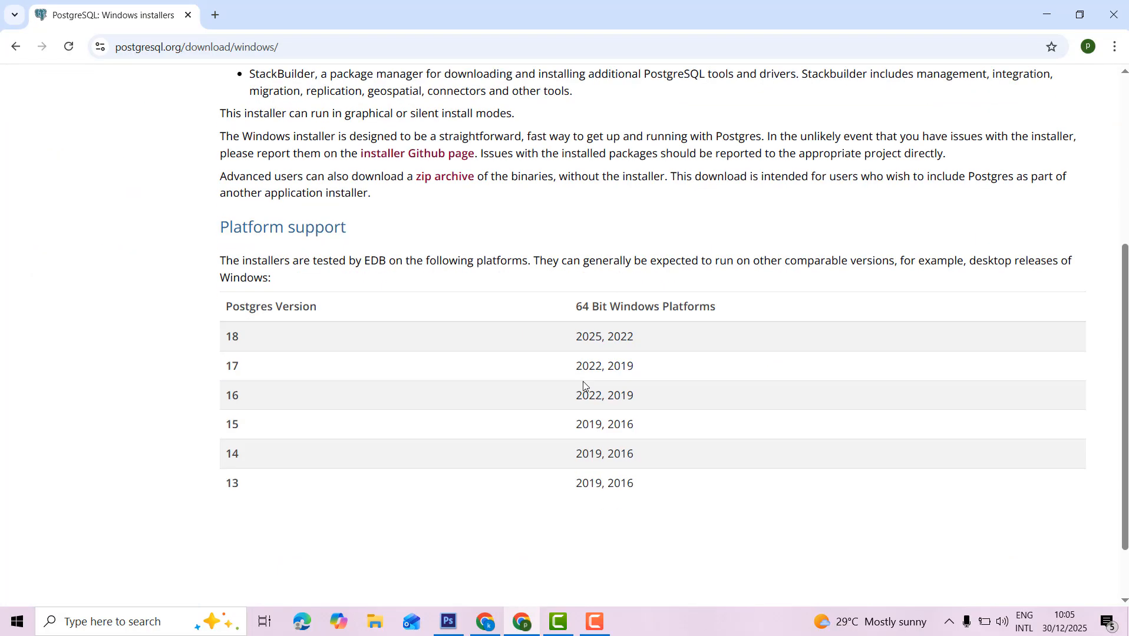
scroll(533, 341, up, 4)
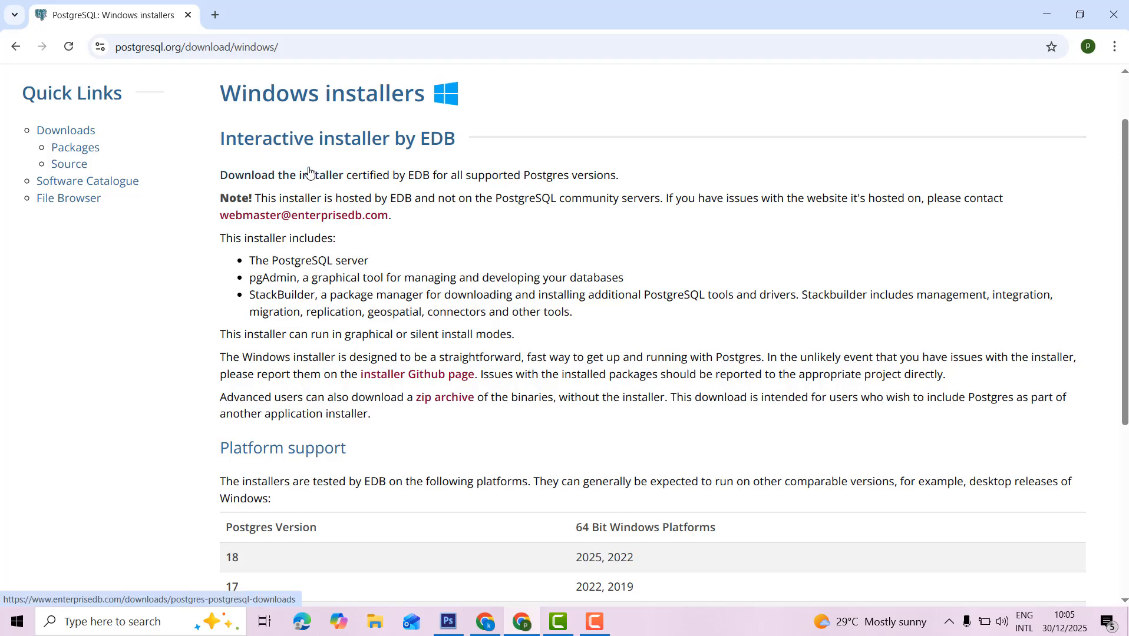
On the EDB page, start downloading the PostgreSQL 18.1 Windows x86-64 installer.
click(284, 184)
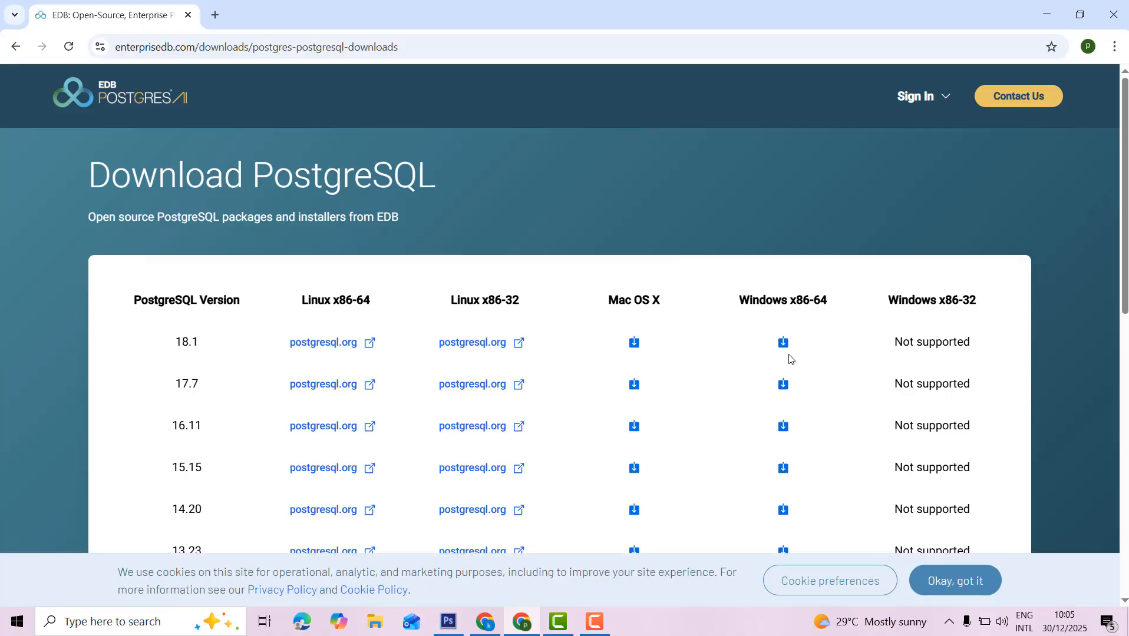
scroll(761, 353, down, 2)
scroll(760, 355, up, 1)
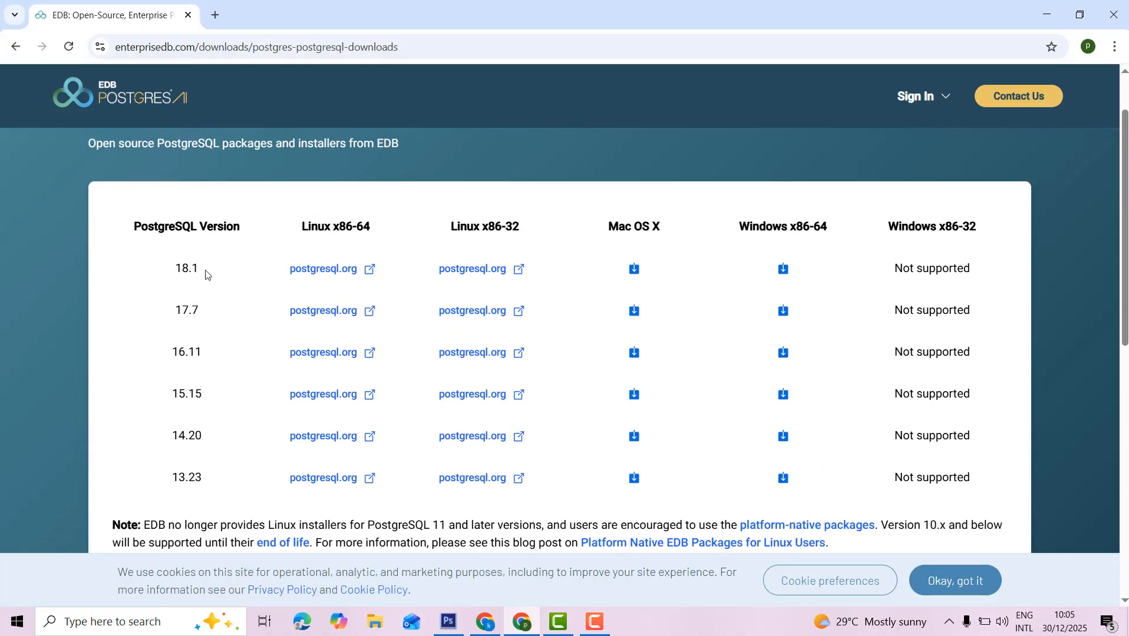
double_click(177, 270)
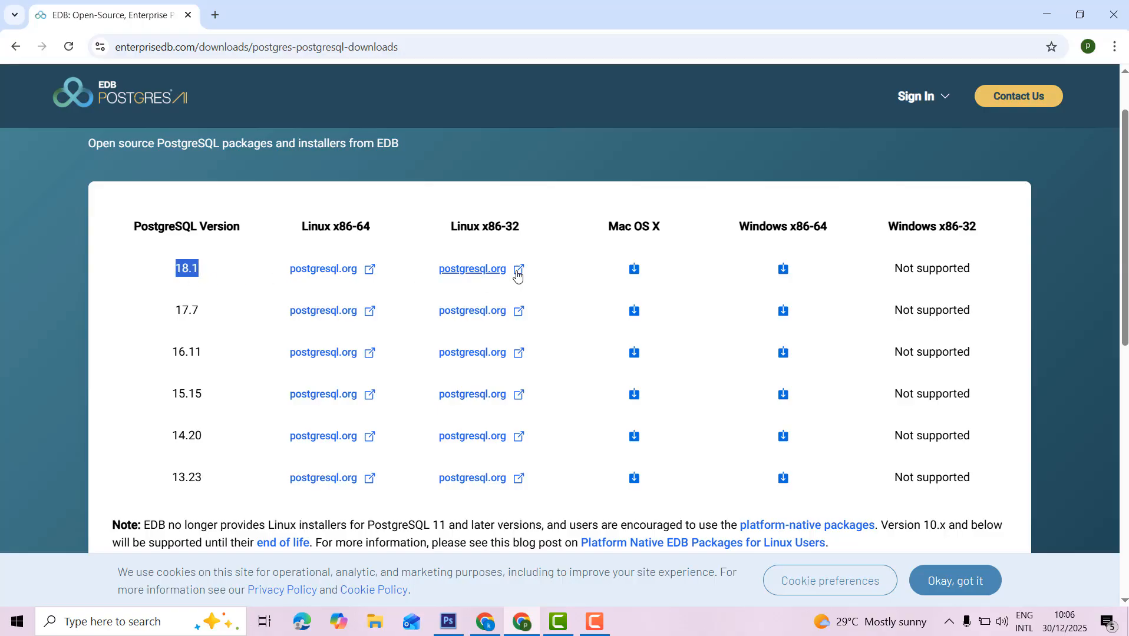
click(785, 271)
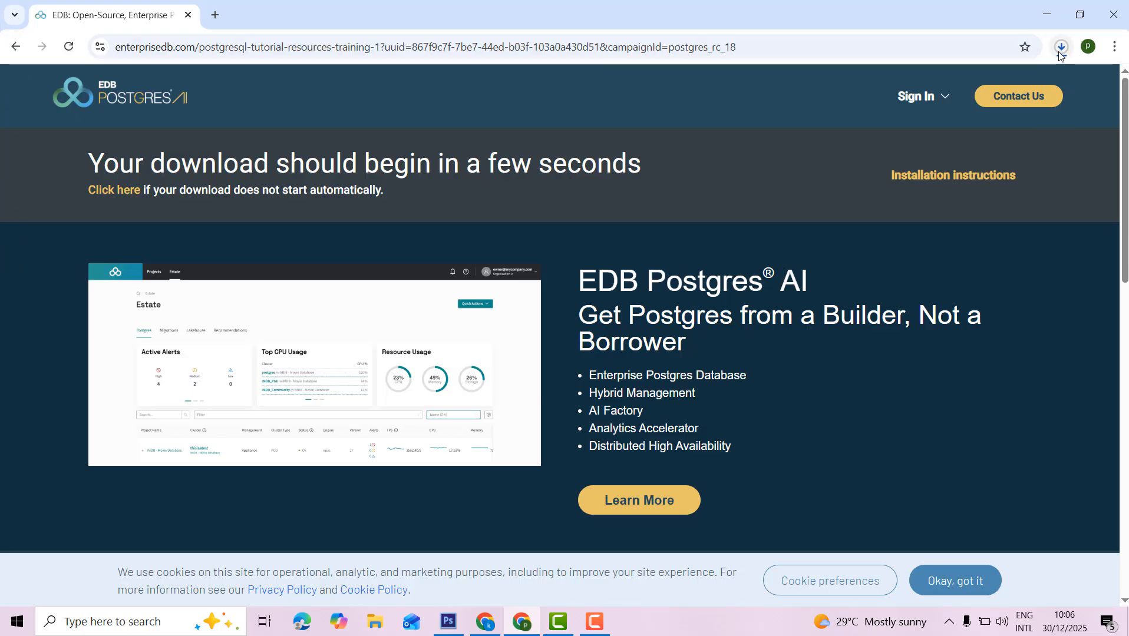
Track the download until postgresql-18.1-2-windows-x64.exe has finished.
click(1060, 53)
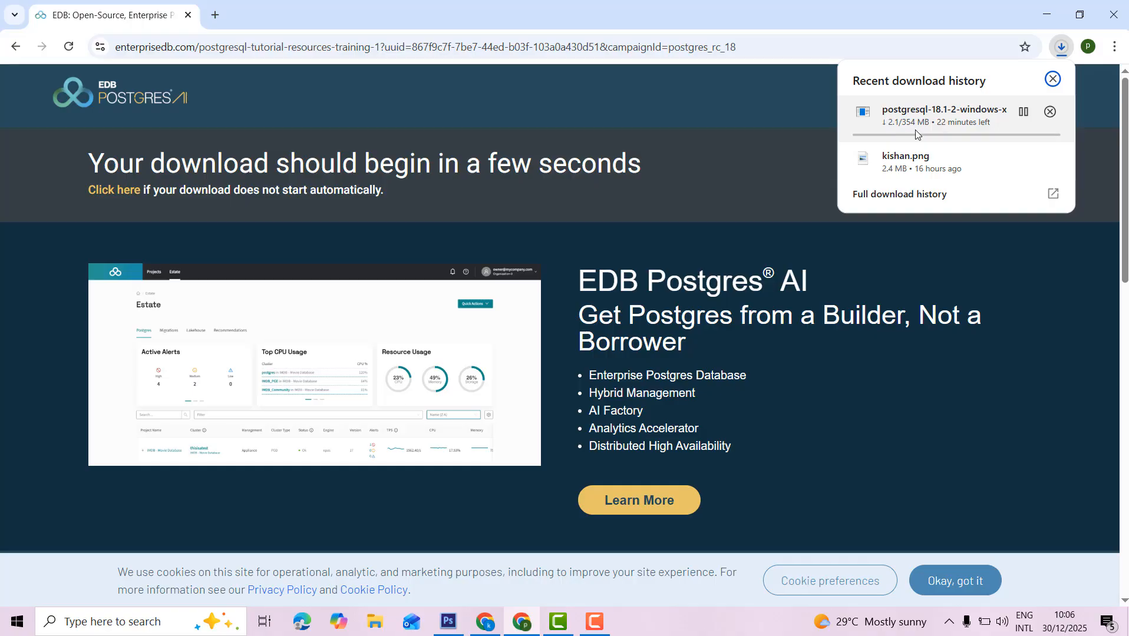
click(593, 622)
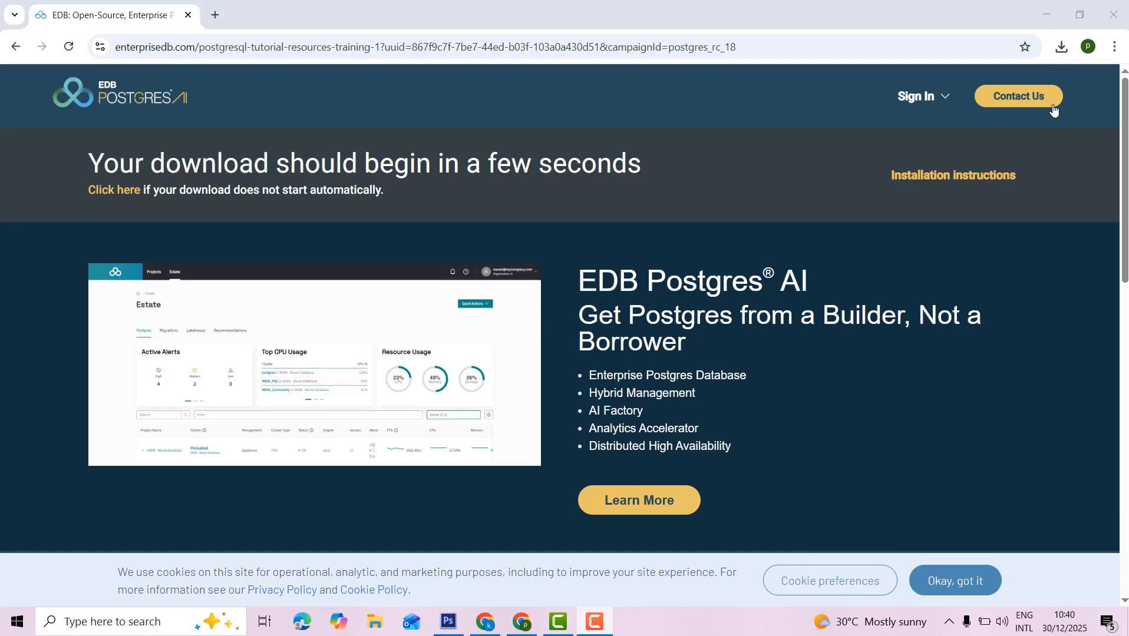
click(1061, 52)
Reveal postgresql-18.1-2-windows-x64.exe in the Downloads folder and run it to open the Setup Wizard.
mouse_move(1022, 115)
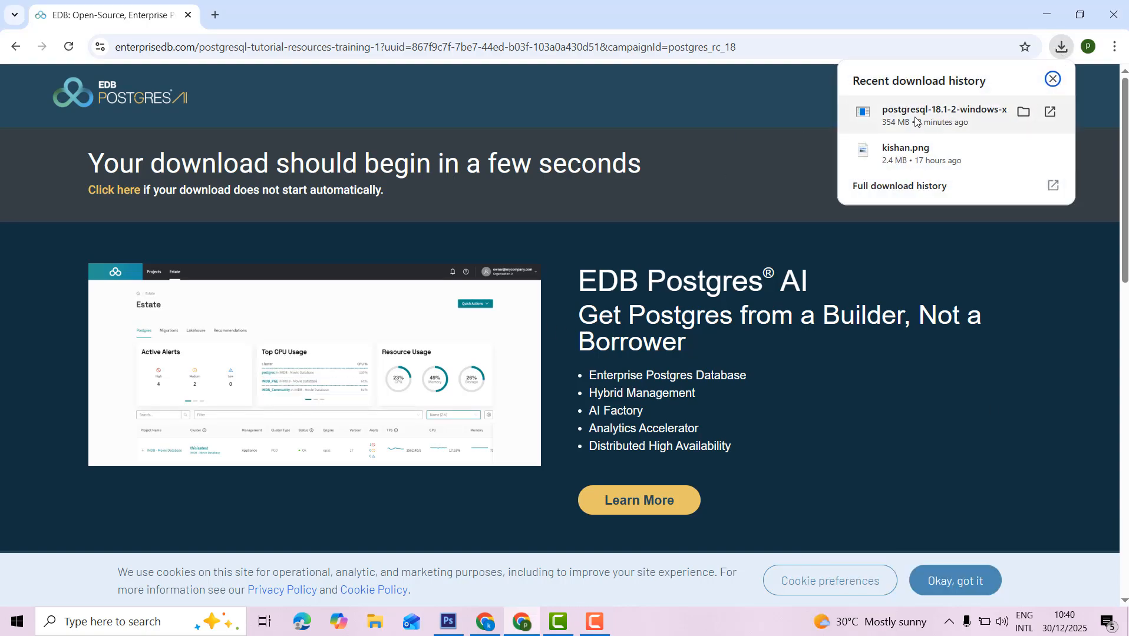
click(1023, 112)
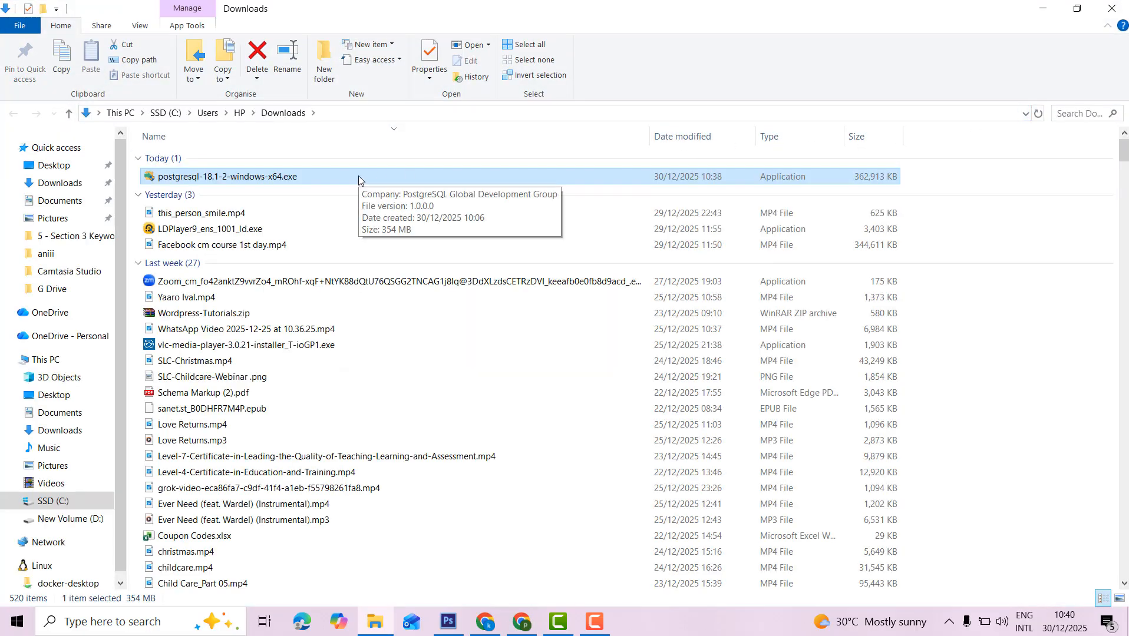
double_click(341, 177)
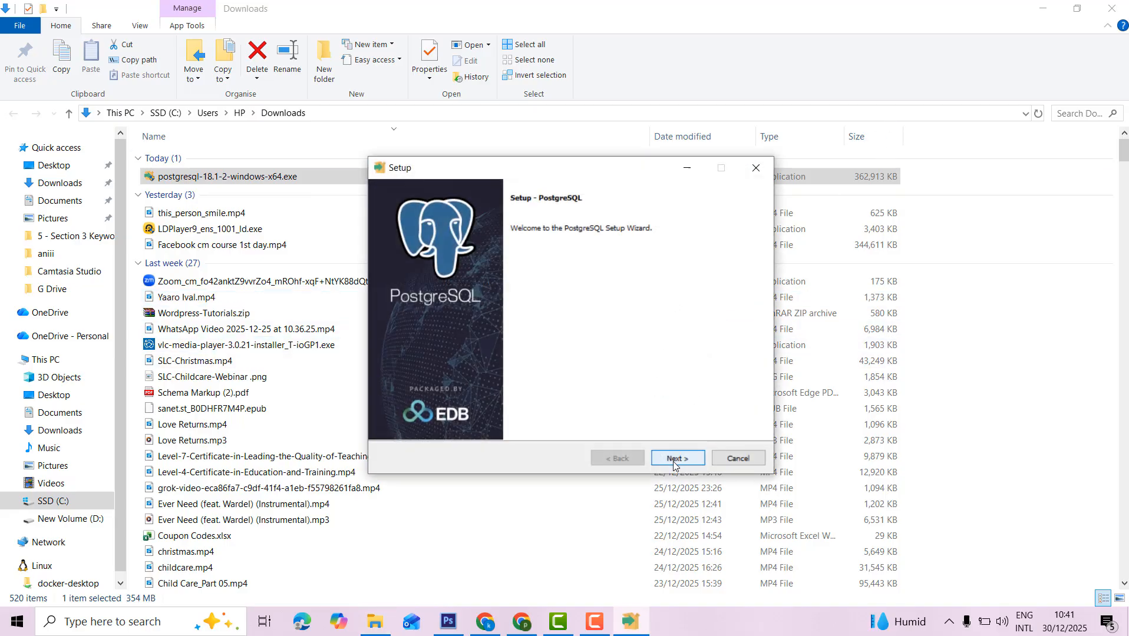
Accept the default installation directory, all four components and the default data directory.
click(674, 459)
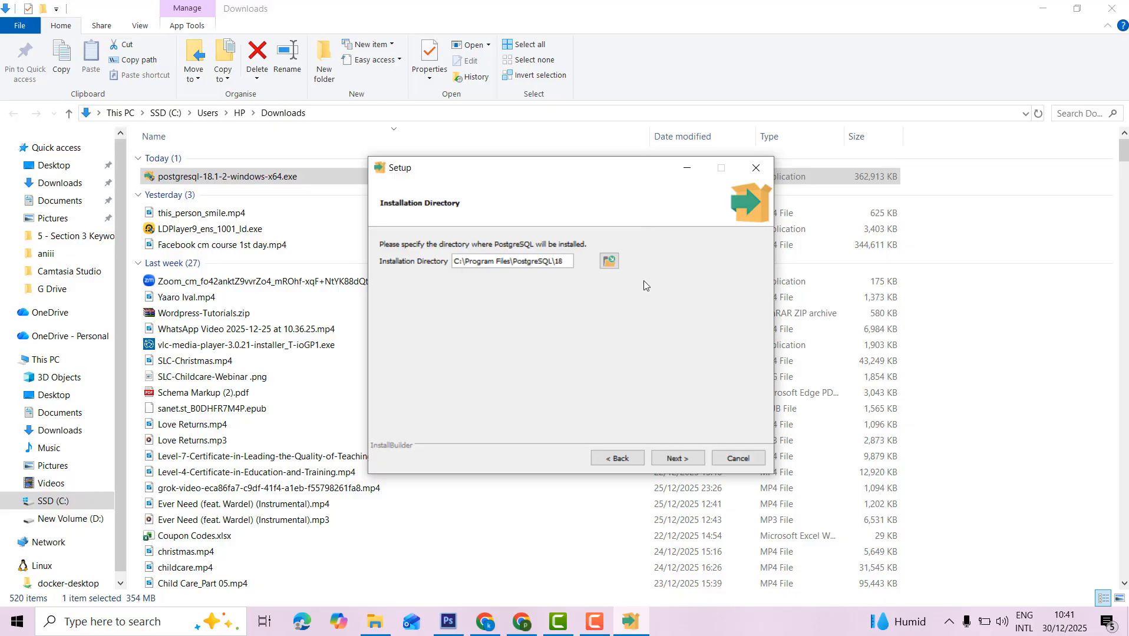
drag(454, 261, 563, 261)
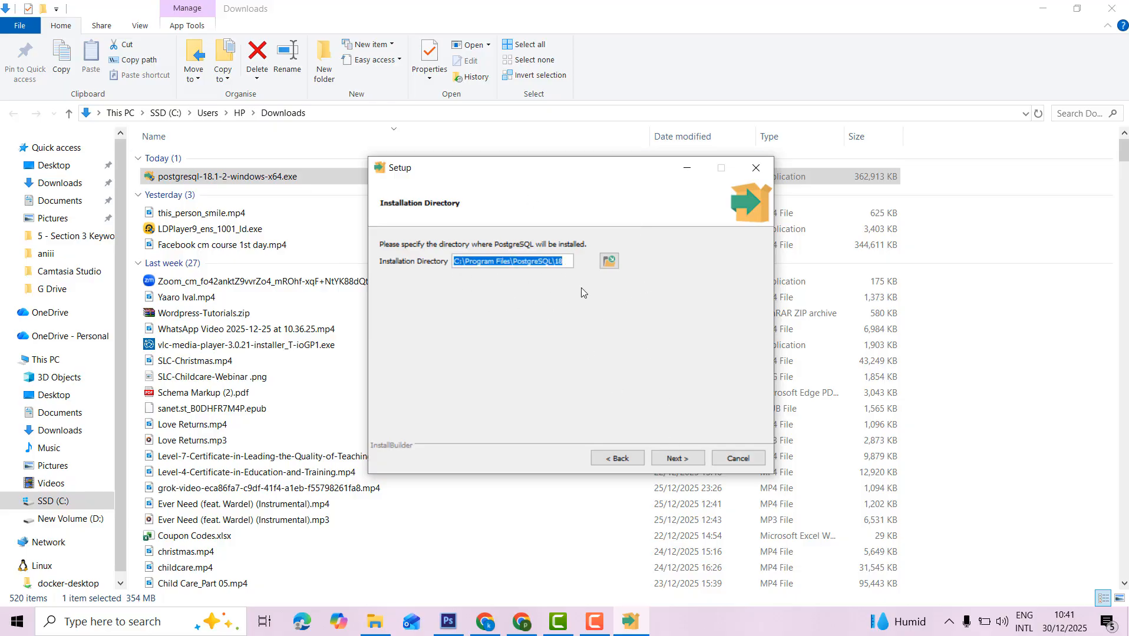
key(End)
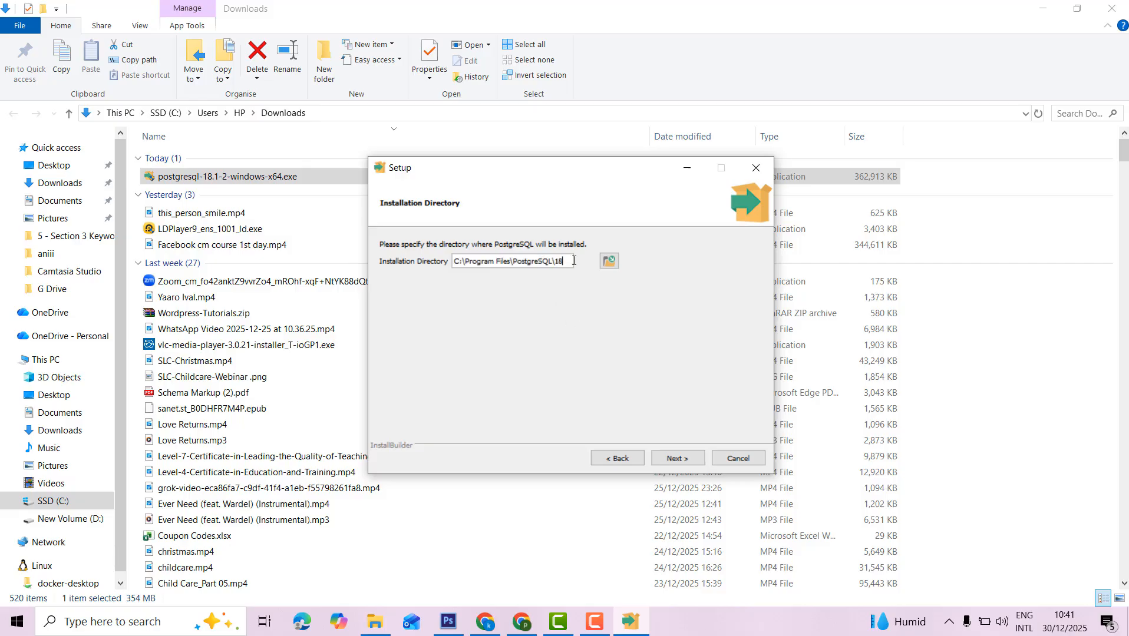
click(679, 463)
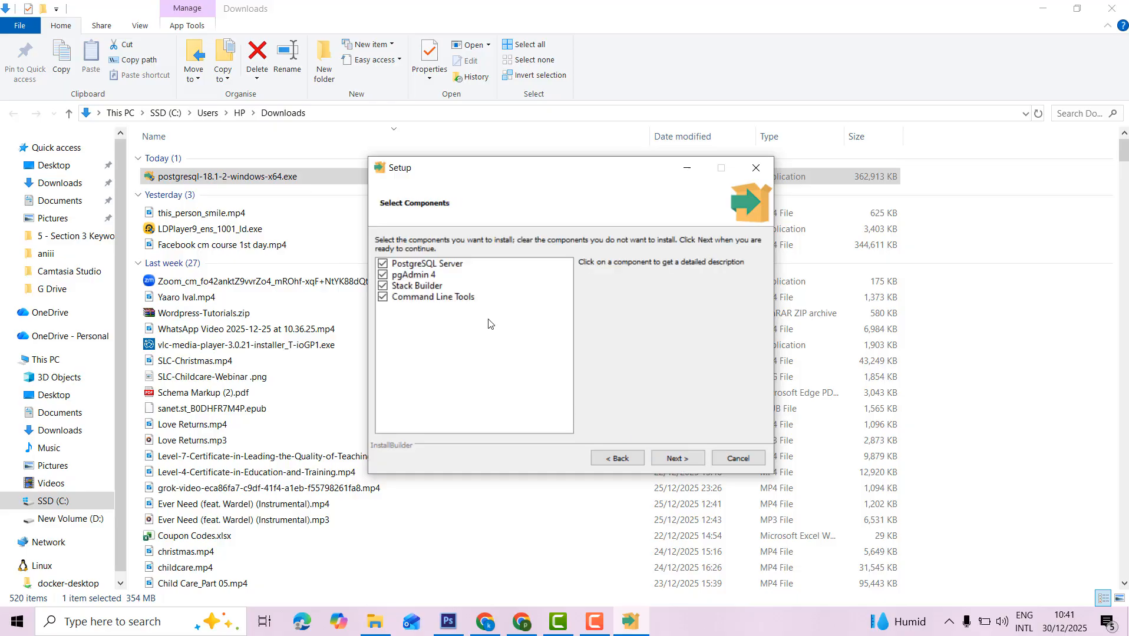
click(680, 466)
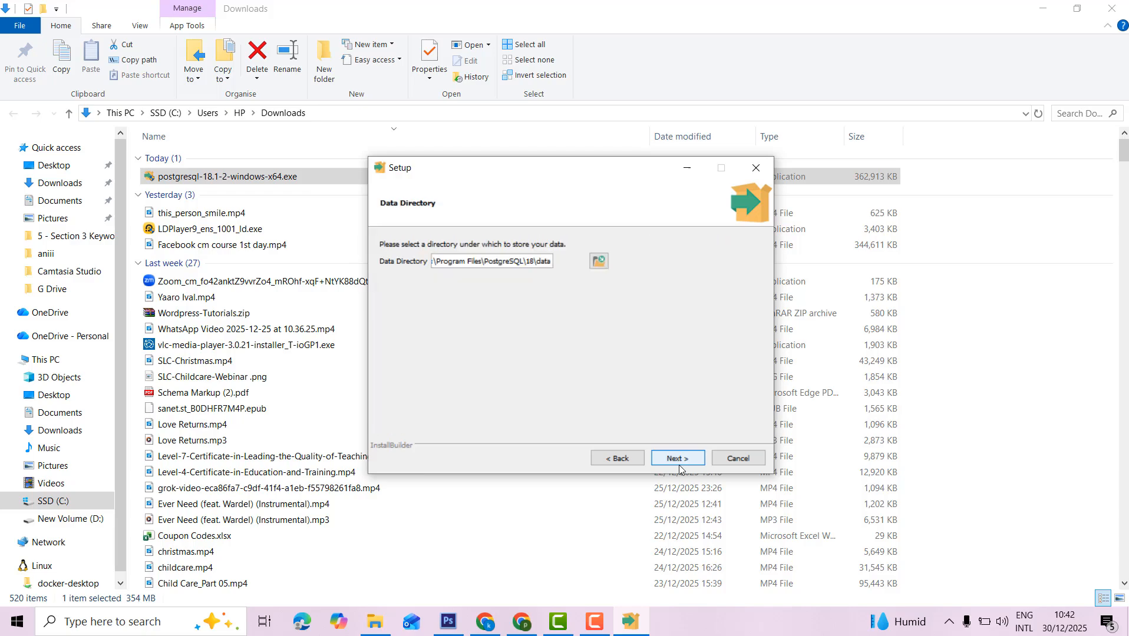
click(678, 466)
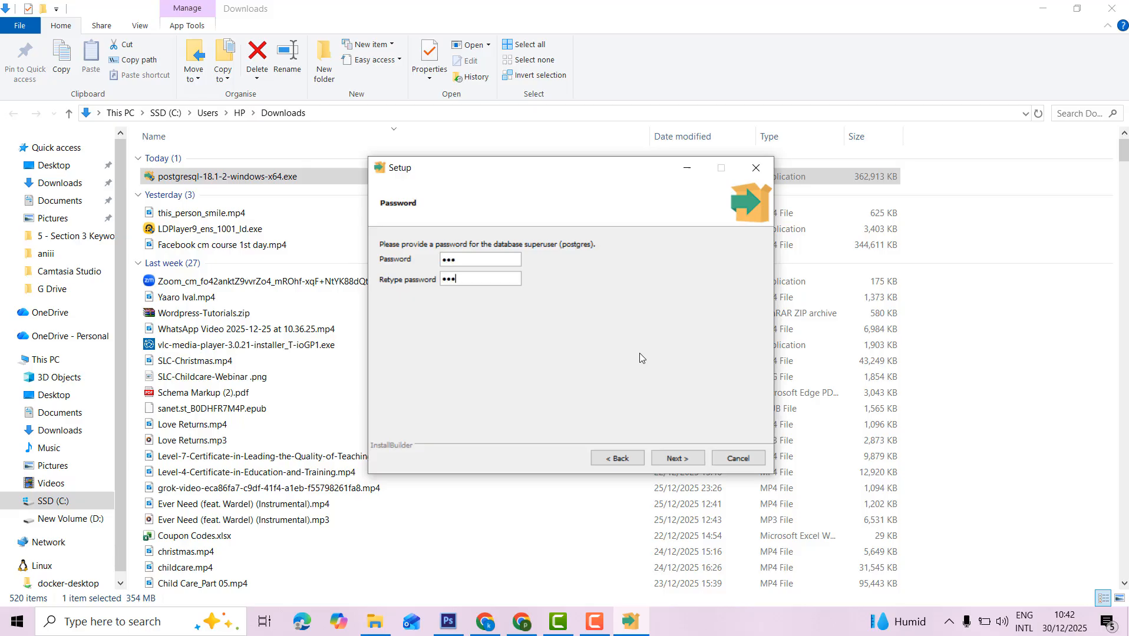
Confirm the superuser password, keep port 5432 and the DEFAULT locale, and start the installation.
click(682, 458)
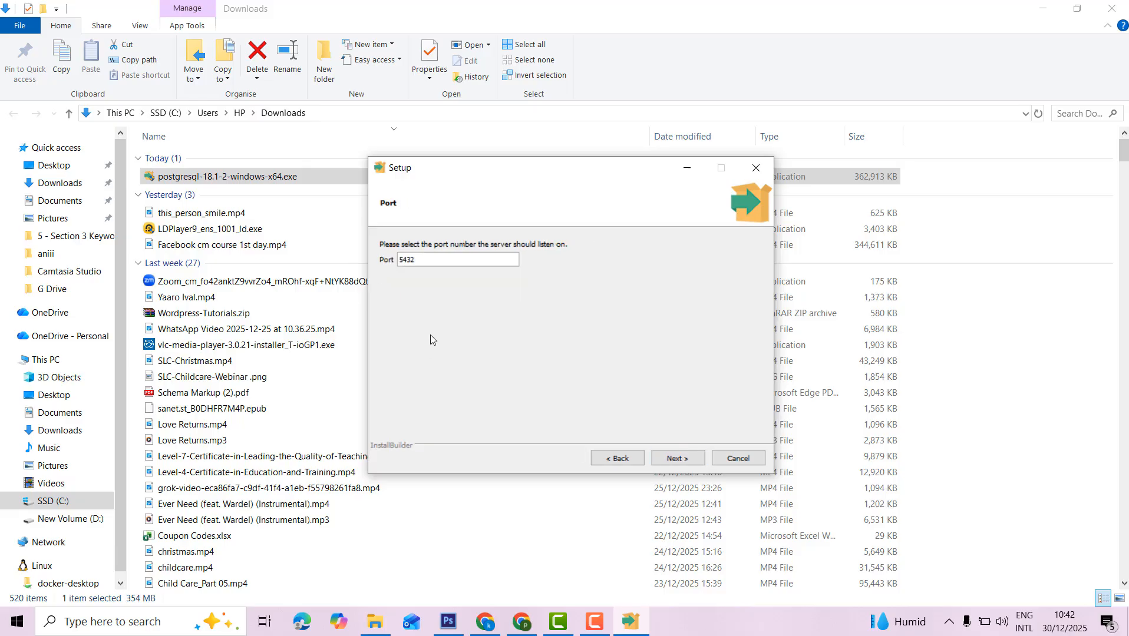
double_click(420, 260)
click(678, 459)
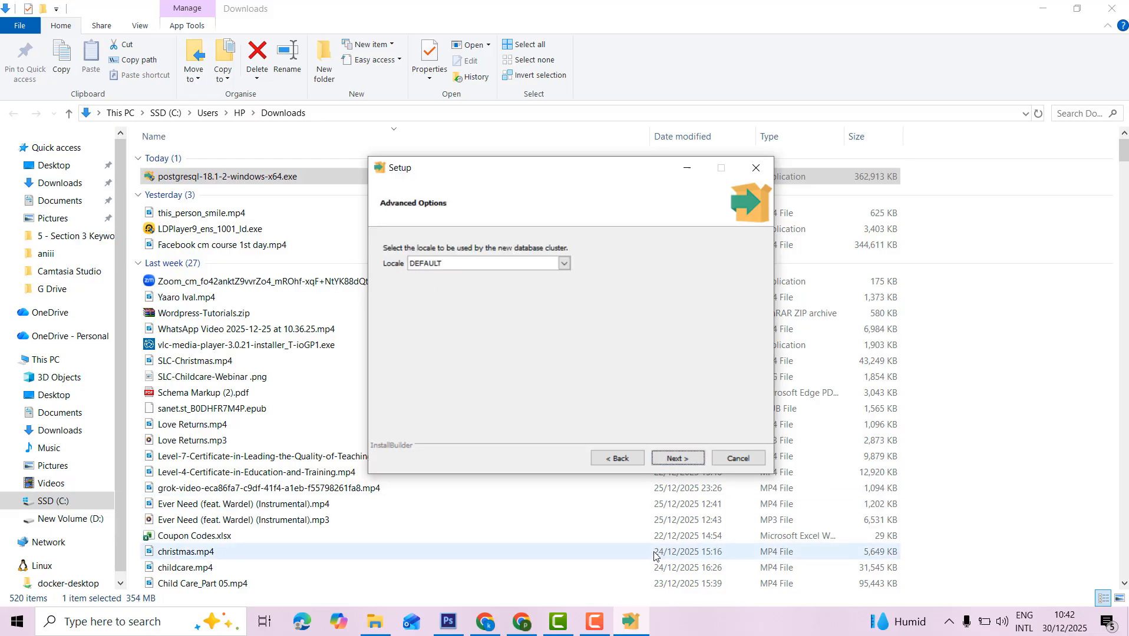
click(678, 458)
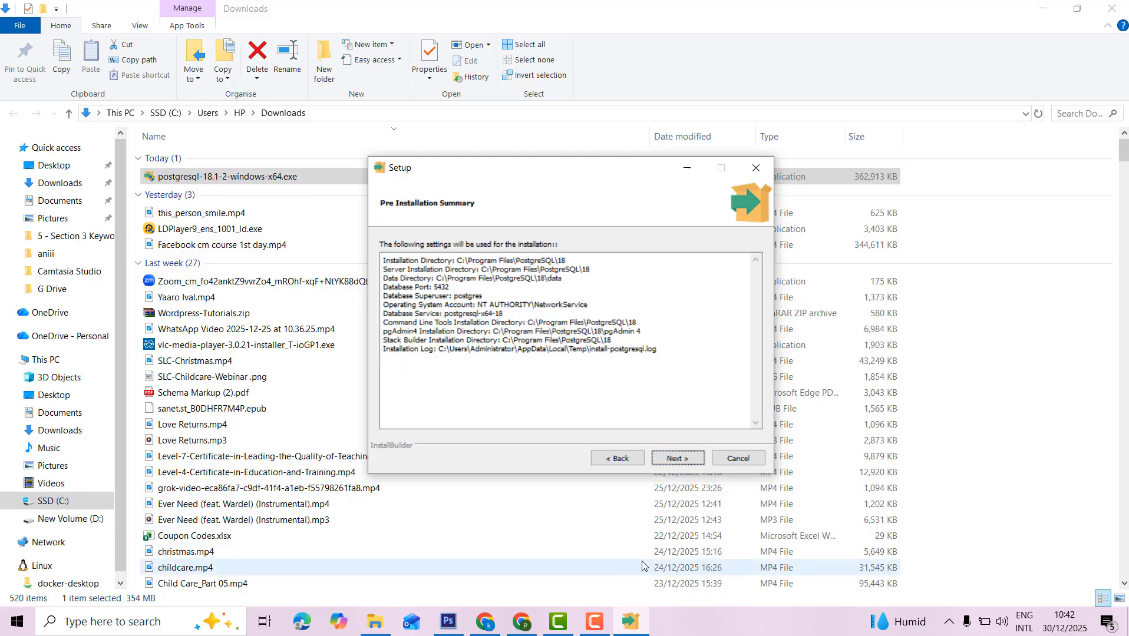
click(679, 460)
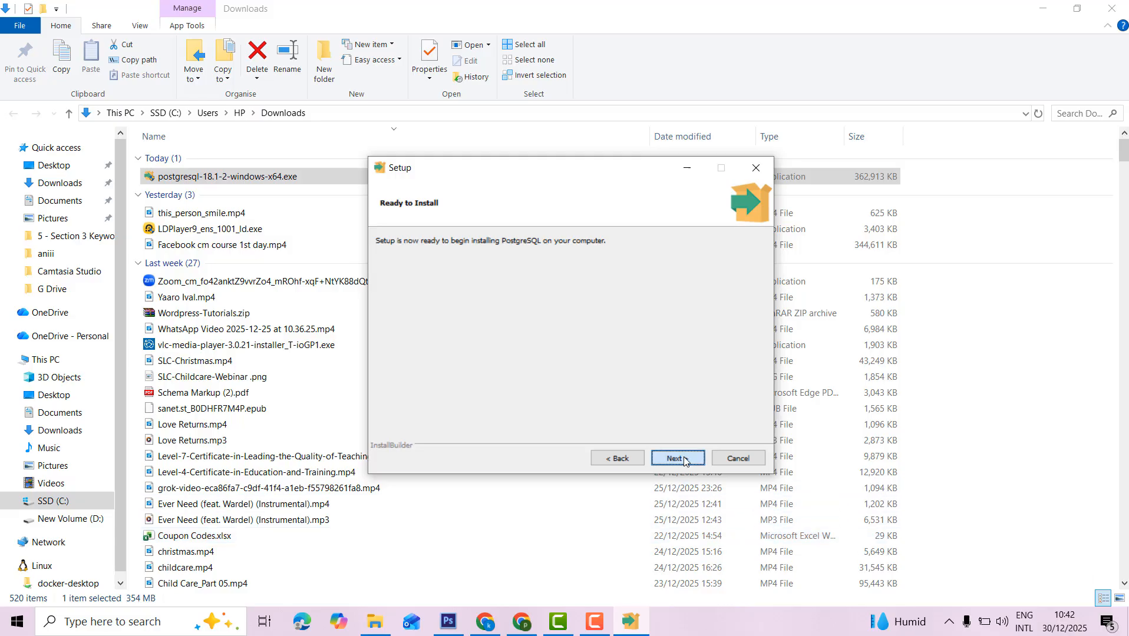
click(682, 464)
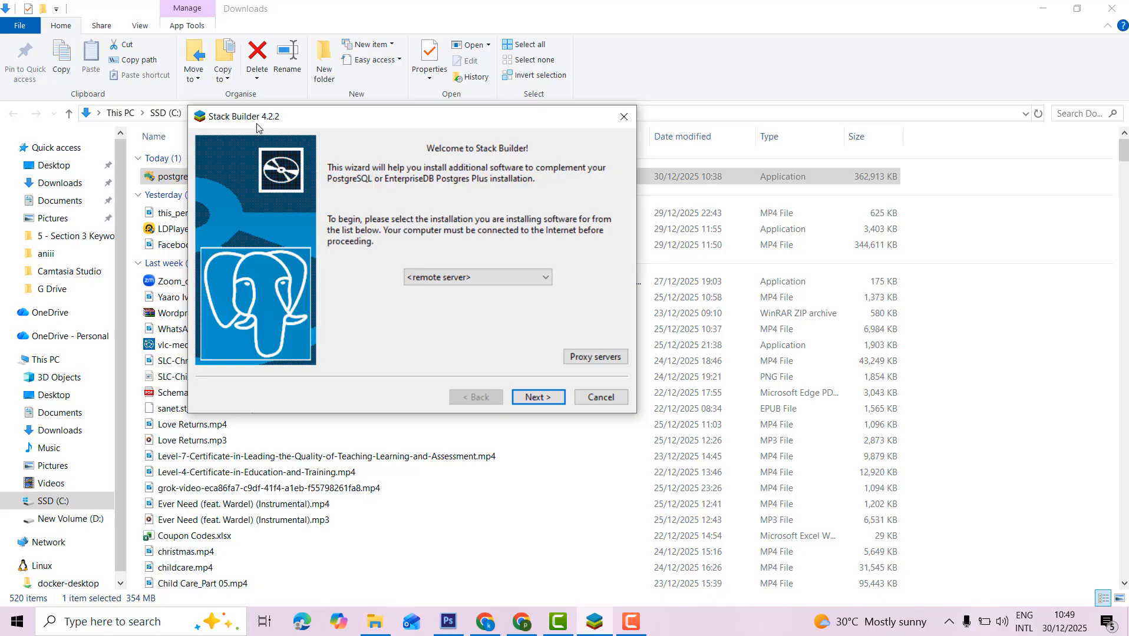
Look at Stack Builder's add-ons list, then cancel and confirm exiting without installing anything.
click(541, 402)
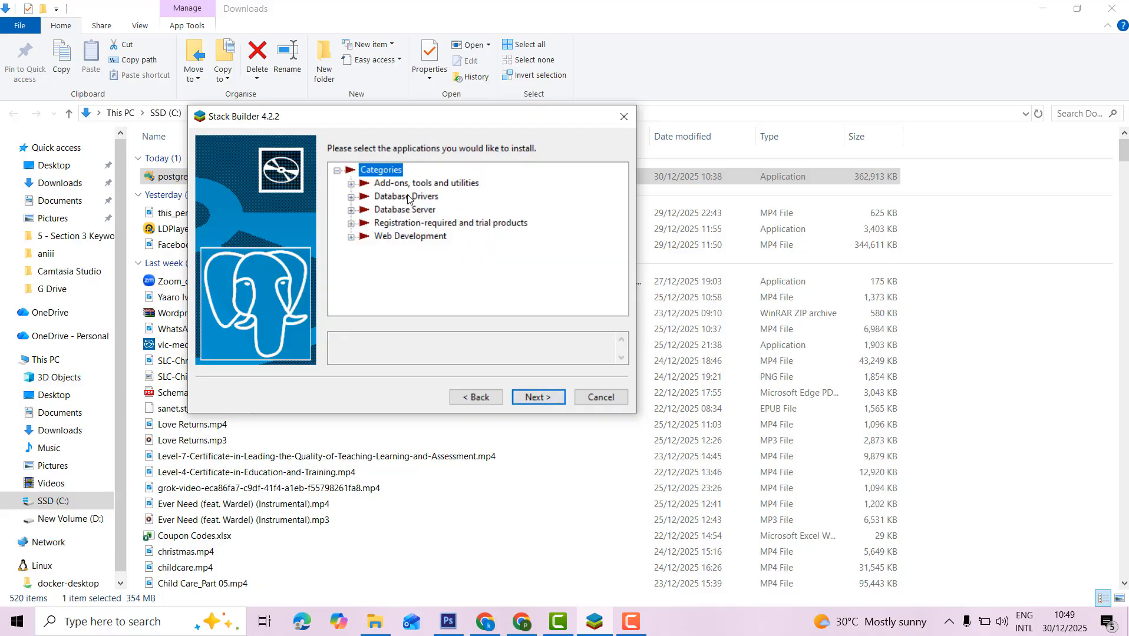
click(351, 183)
click(351, 184)
click(600, 397)
click(446, 264)
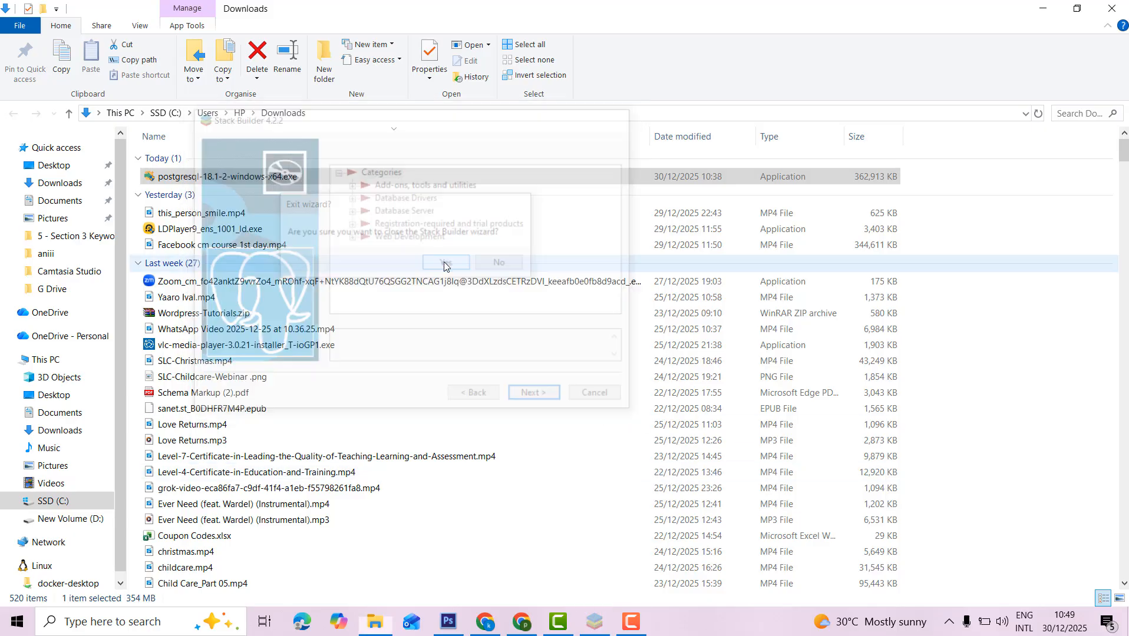
Search Windows for 'pg' and launch pgAdmin 4 from the results.
click(115, 621)
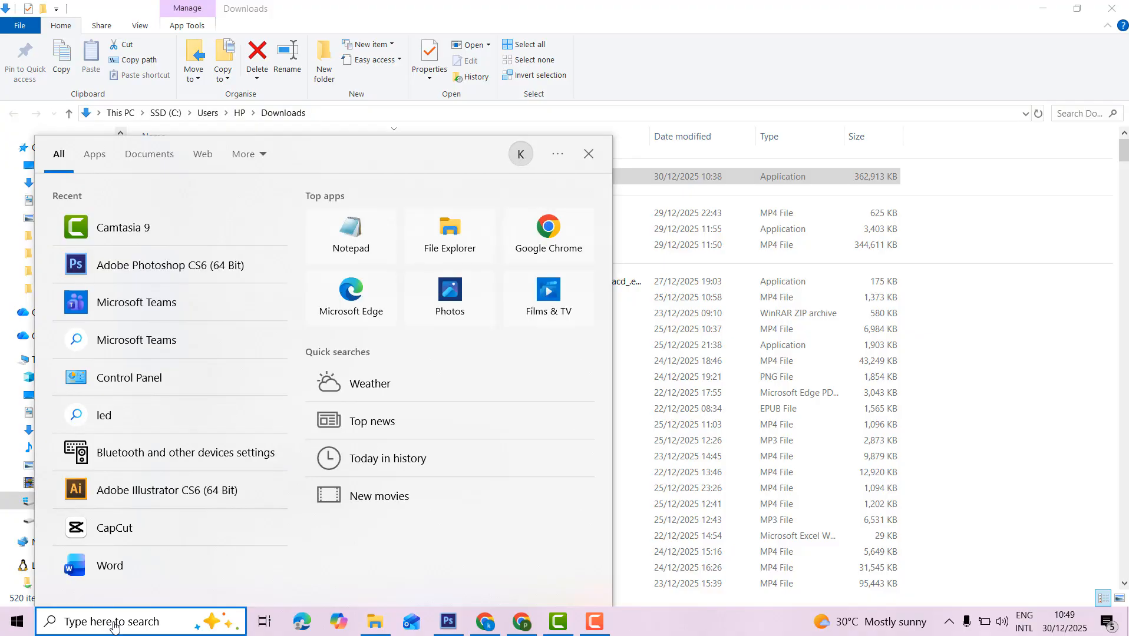
text(p)
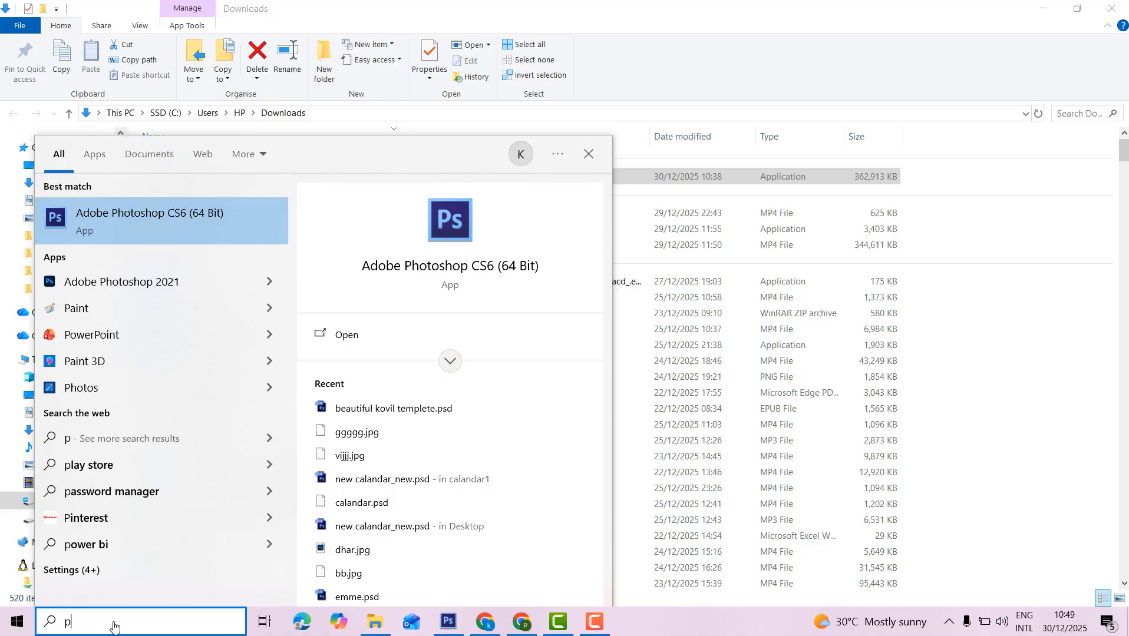
text(g)
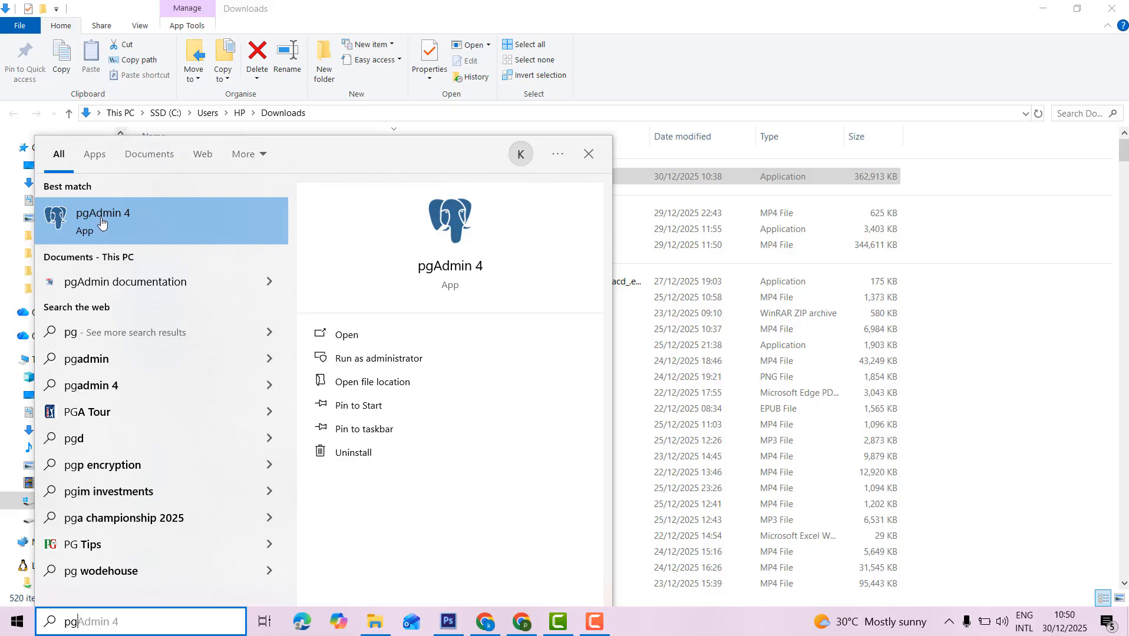
click(149, 225)
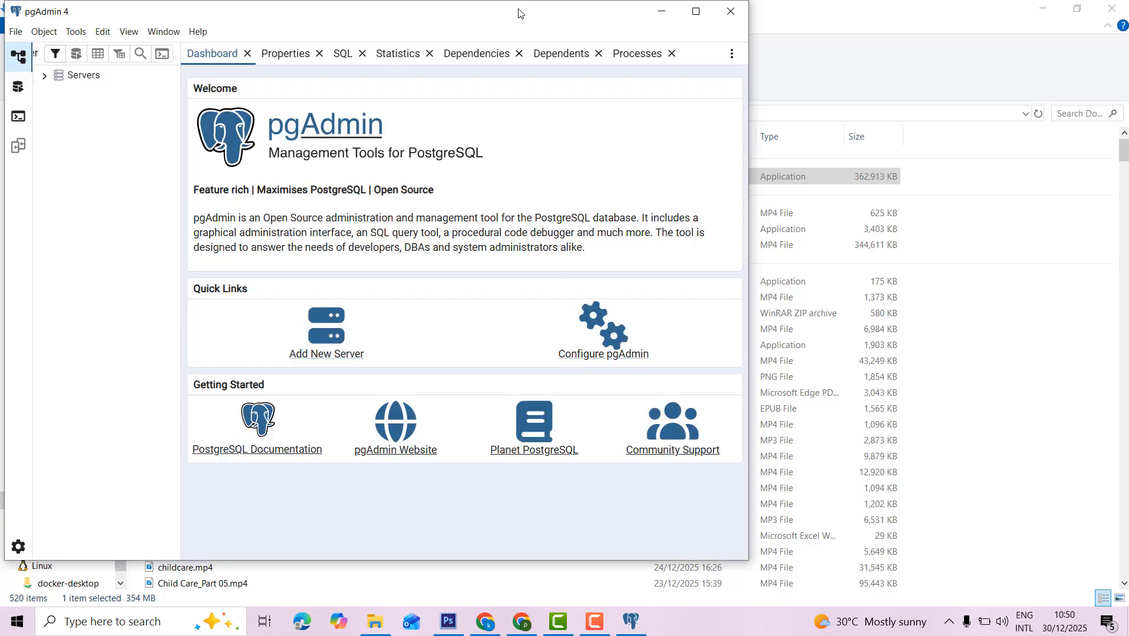
Maximize pgAdmin, expand Servers and connect to PostgreSQL 18, entering and saving the server password.
click(699, 13)
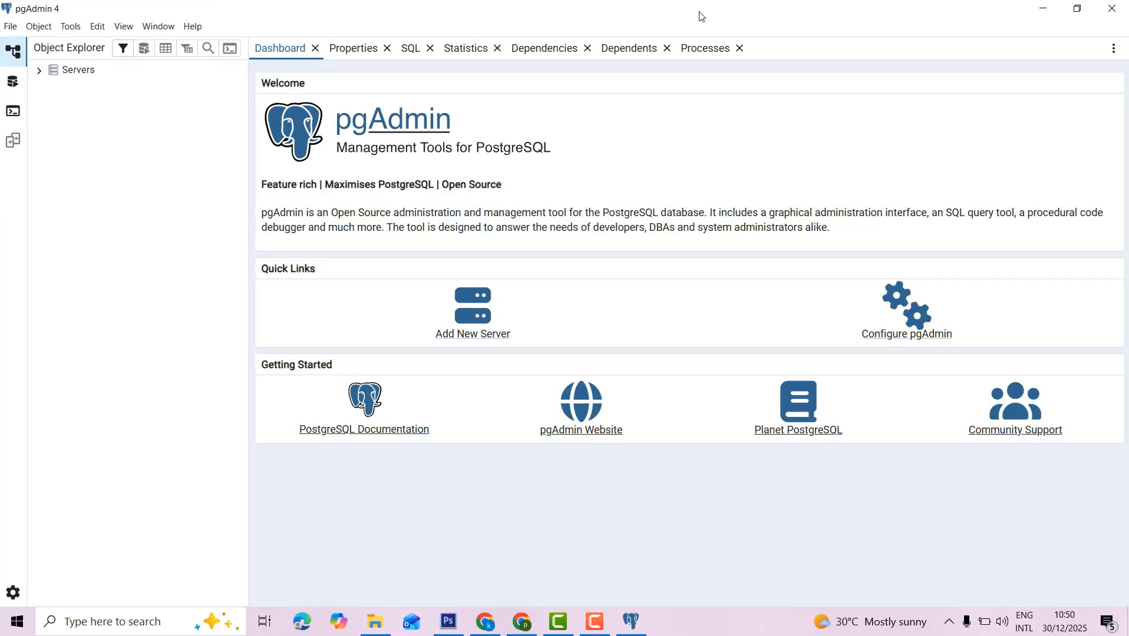
click(40, 71)
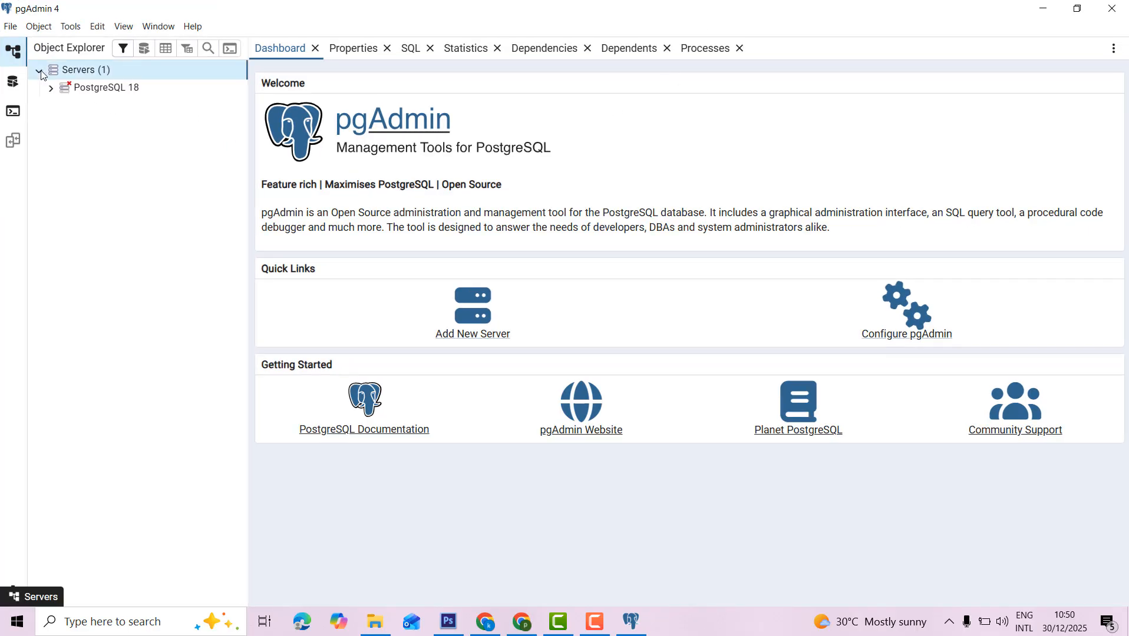
click(51, 87)
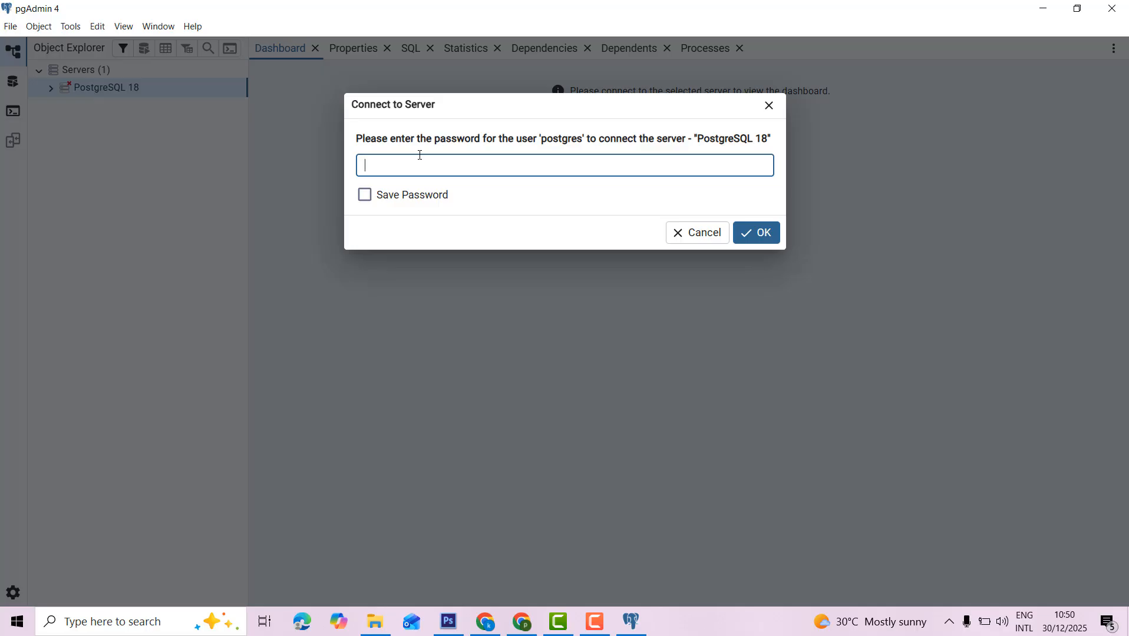
text(pos)
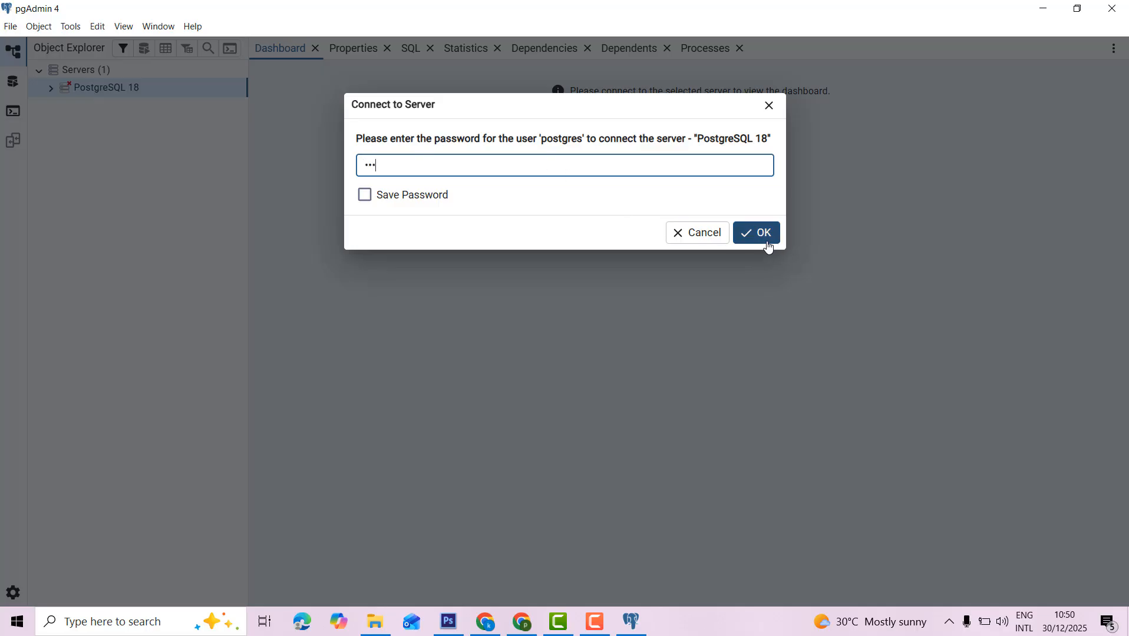
click(366, 195)
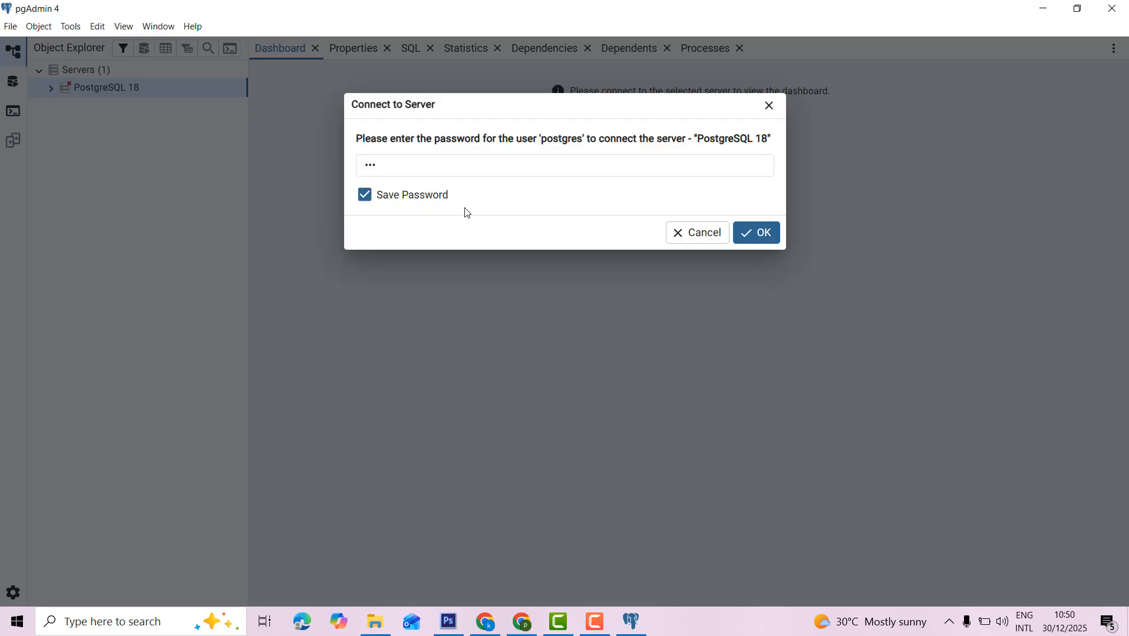
click(759, 234)
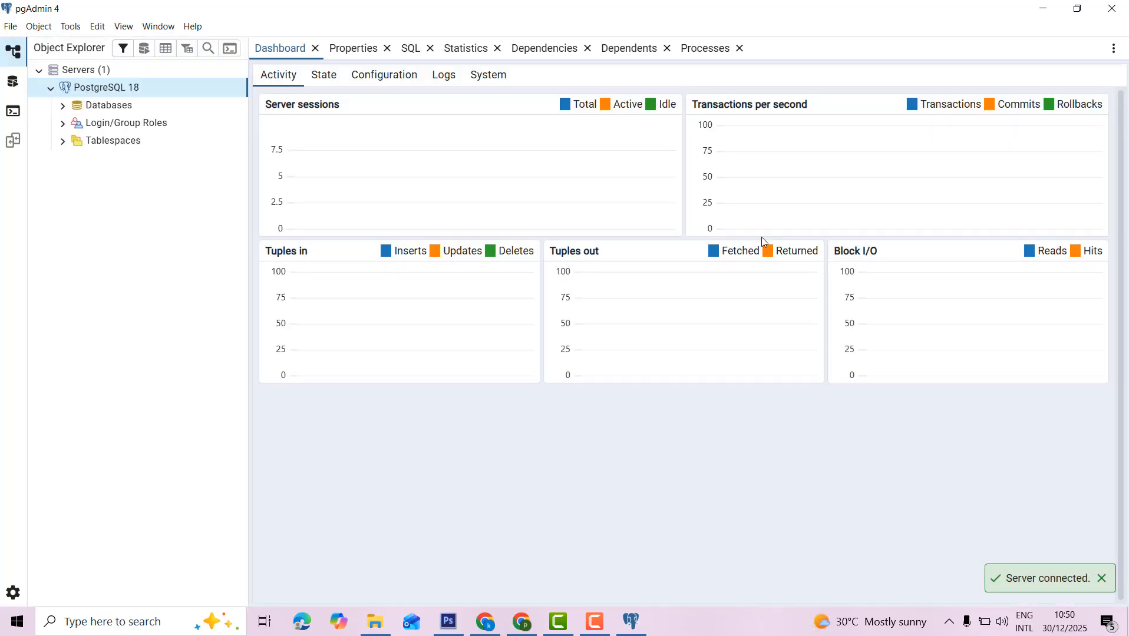